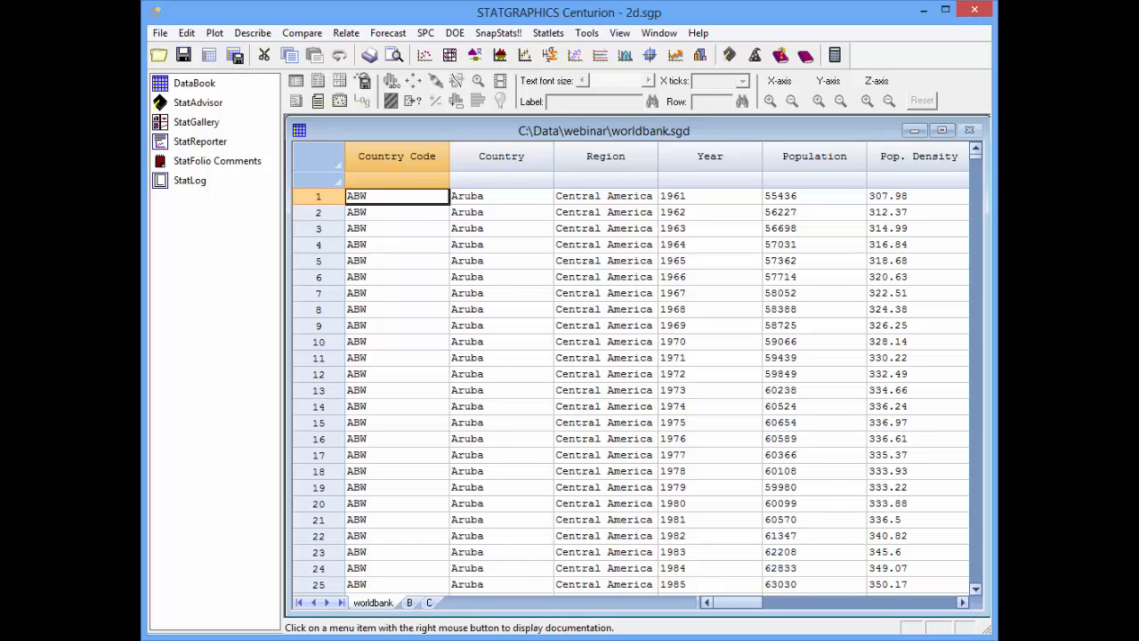
Start a 2D Dynamic Visualizer with Life Expectancy (Total) as Y and Fertility Rate as X.
click(549, 34)
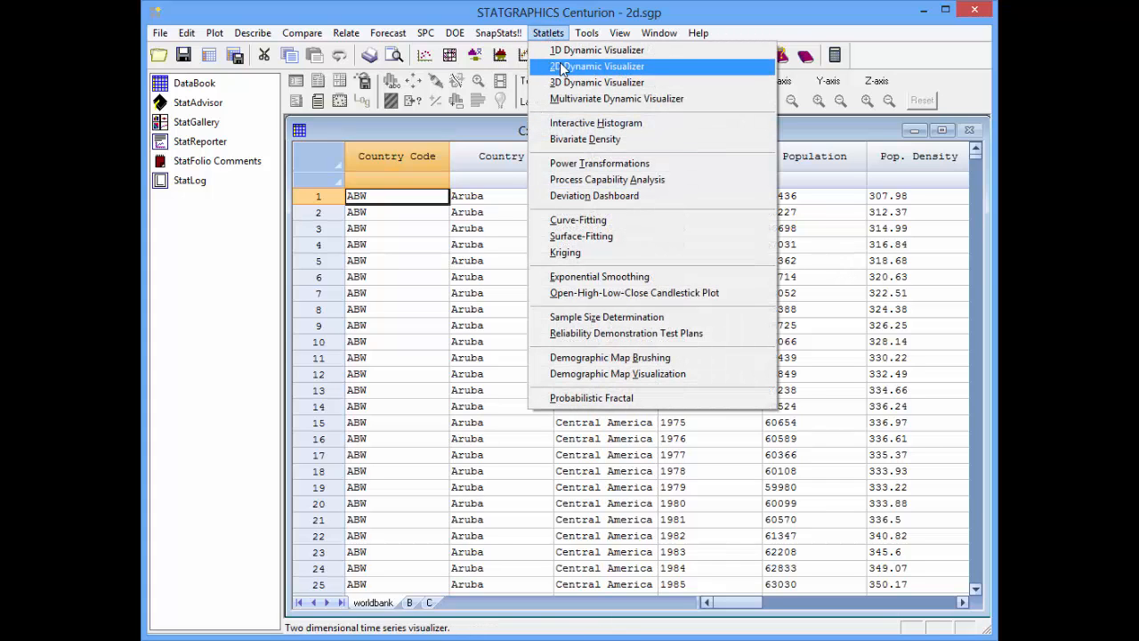
click(561, 67)
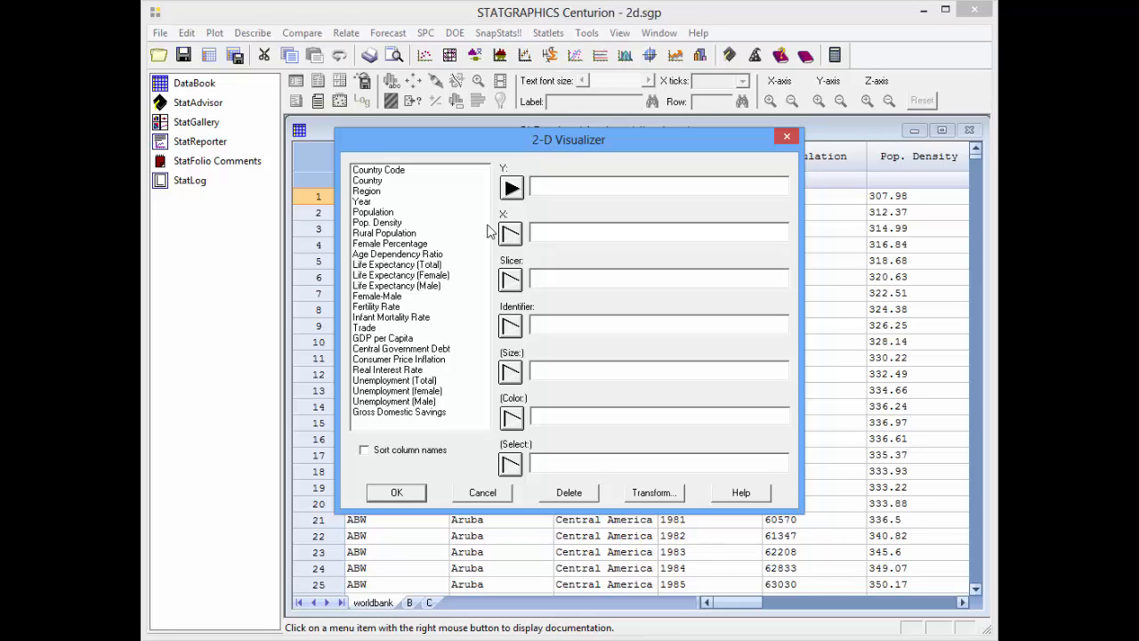
click(434, 265)
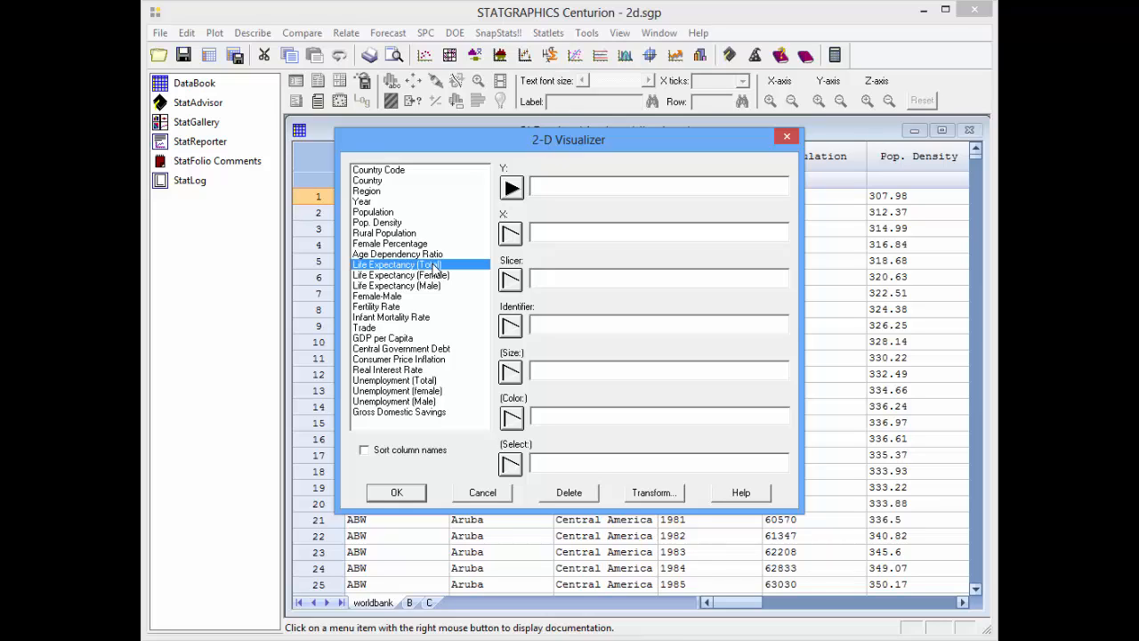
click(512, 189)
click(406, 307)
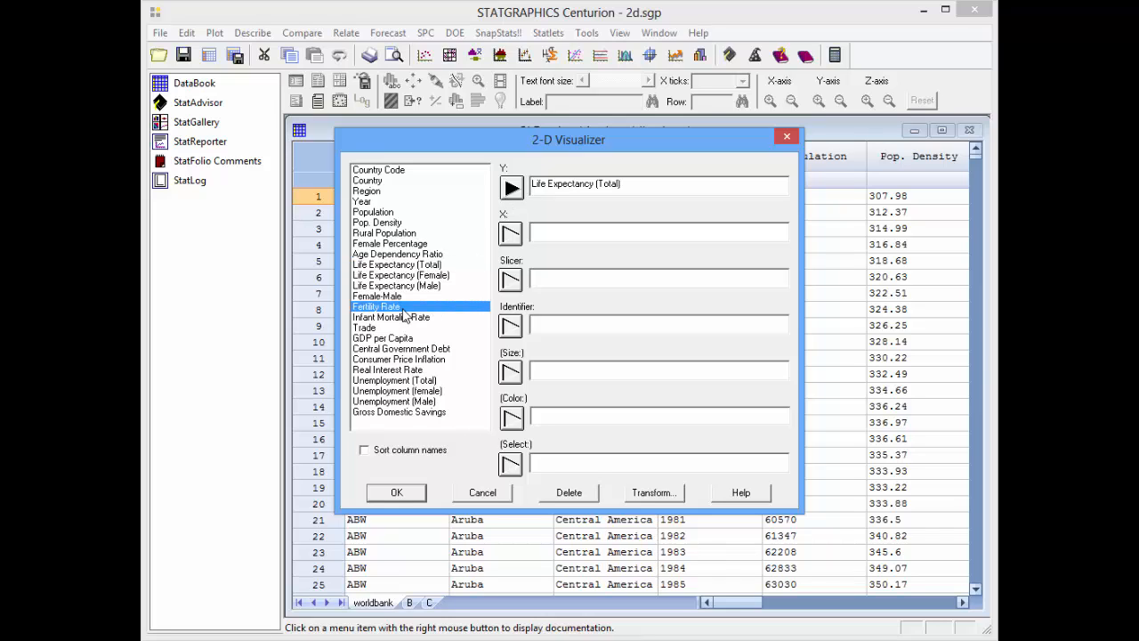
click(511, 235)
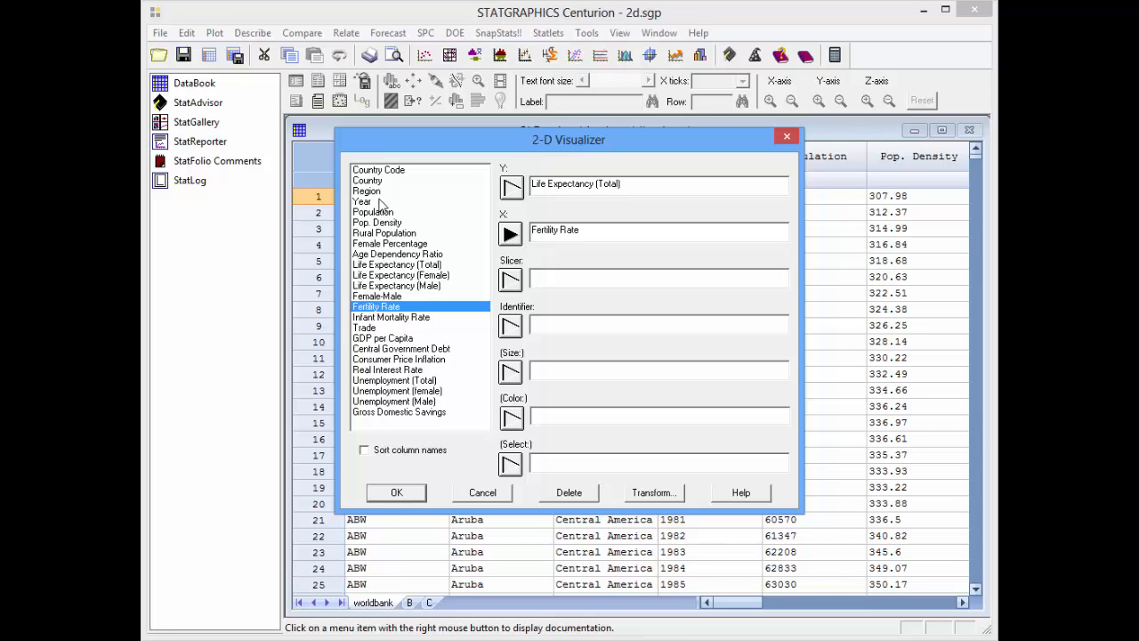
Assign Year as the slicer variable and Country Code as the identifier.
click(375, 202)
click(509, 280)
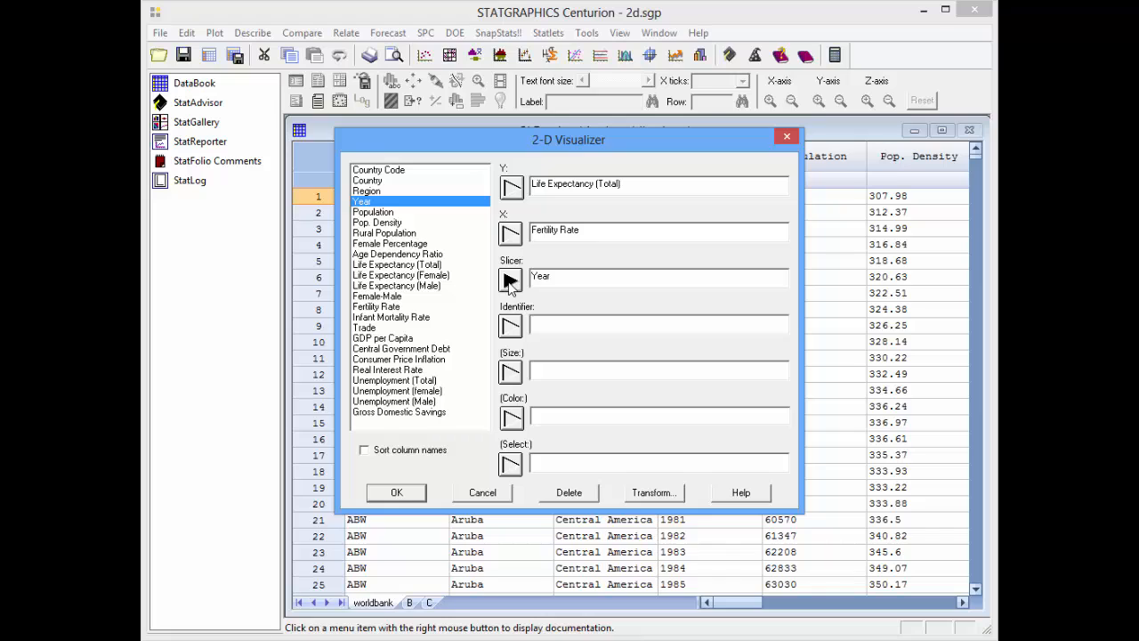
click(401, 172)
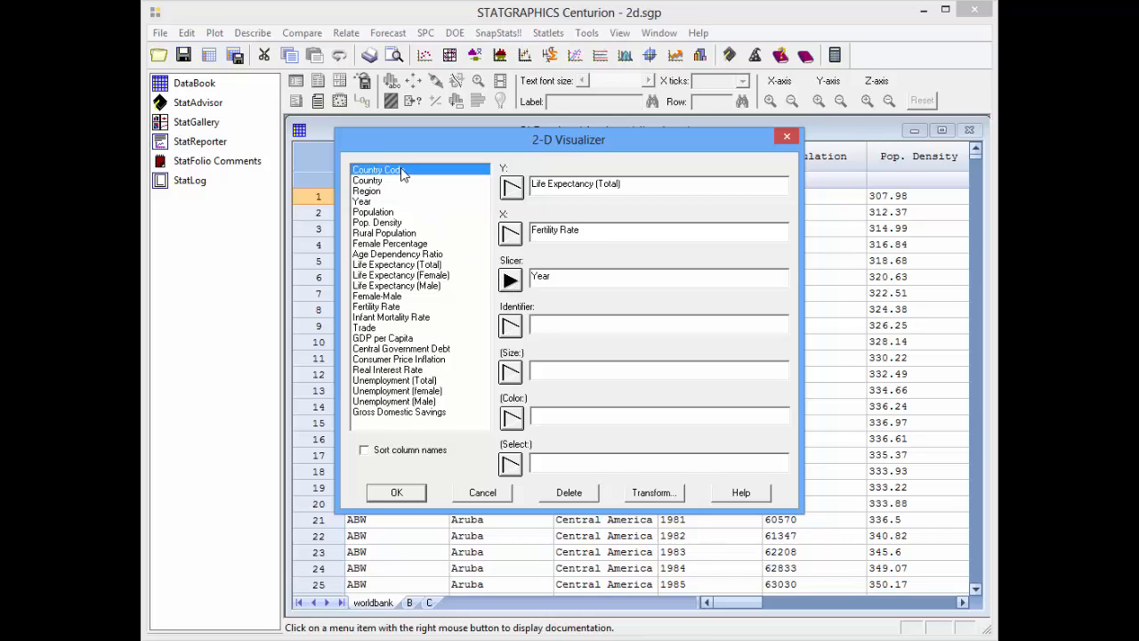
click(510, 325)
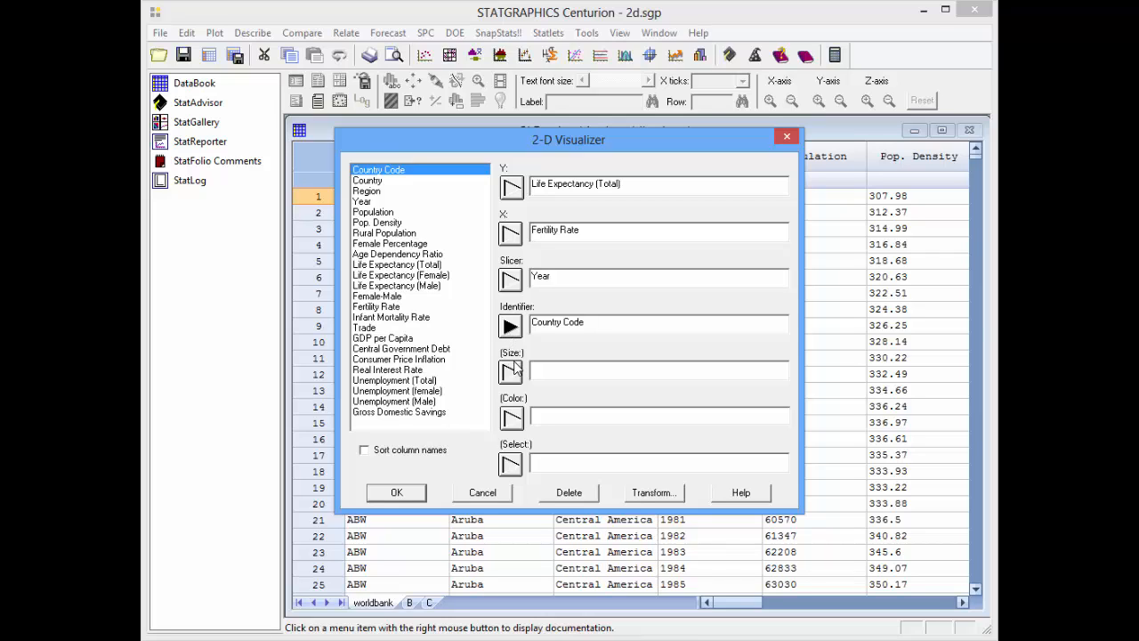
Use Infant Mortality Rate for bubble size and Region for bubble color, and generate the plot.
click(423, 317)
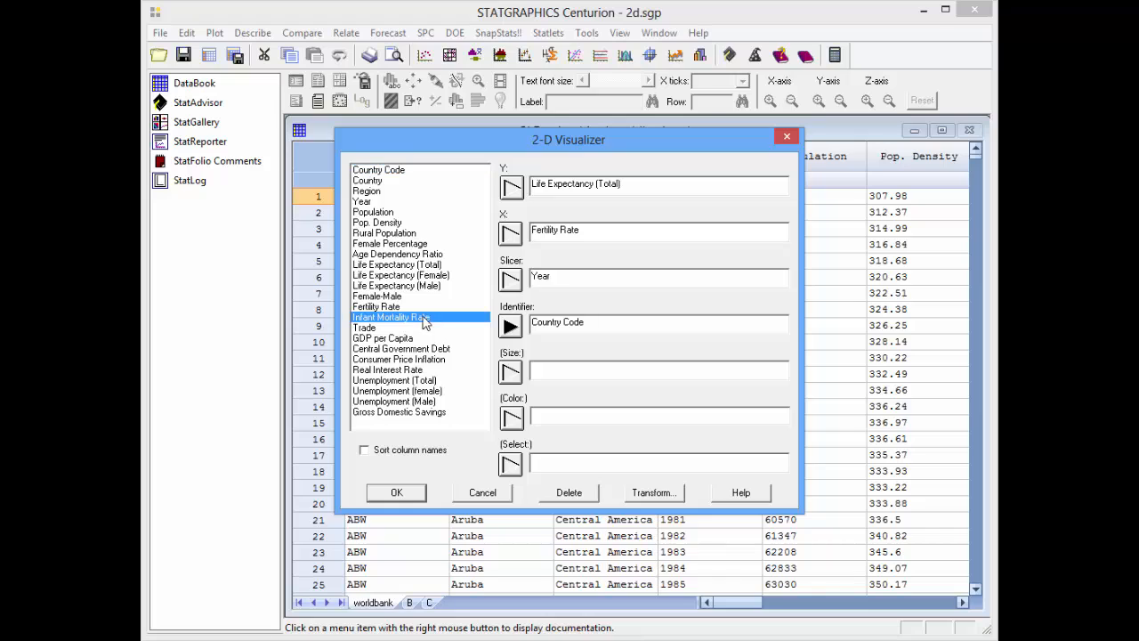
click(511, 374)
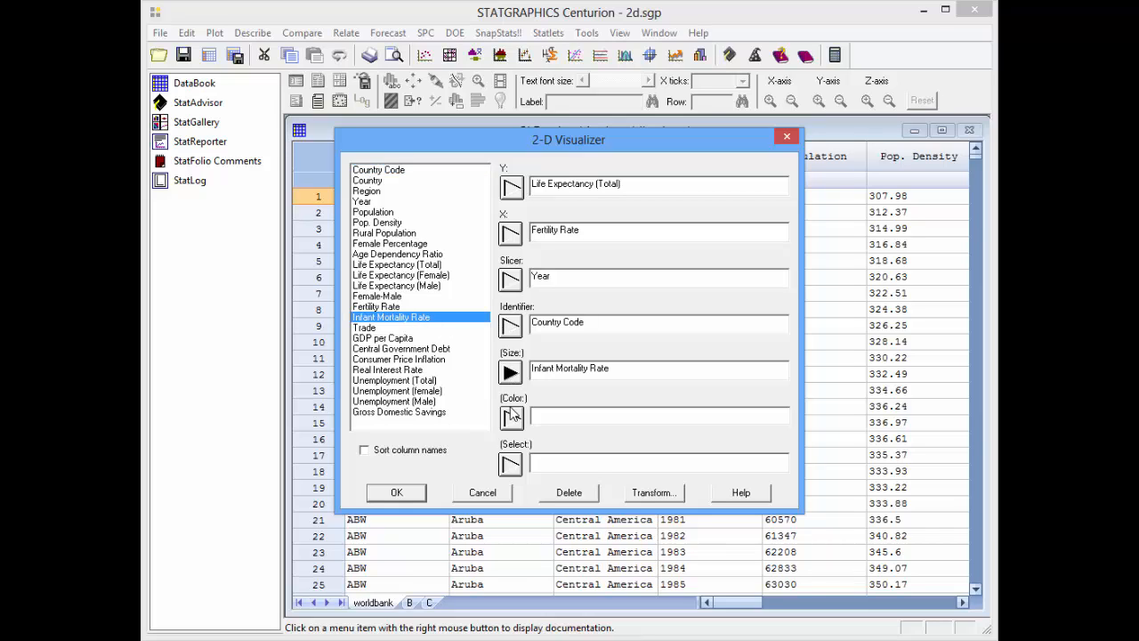
click(373, 191)
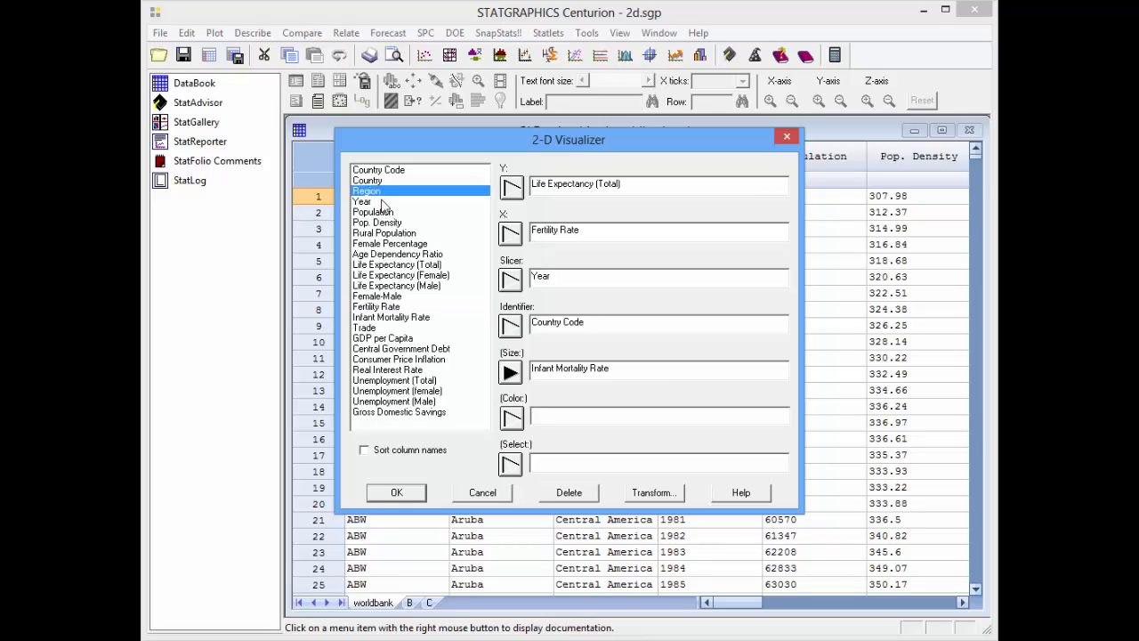
click(511, 417)
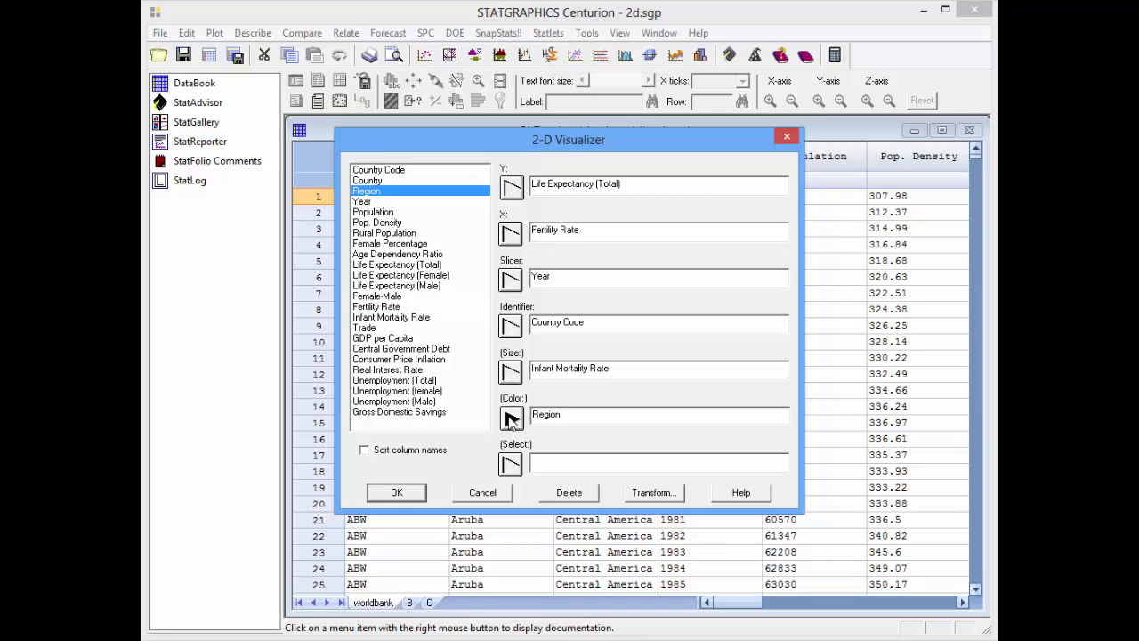
click(397, 493)
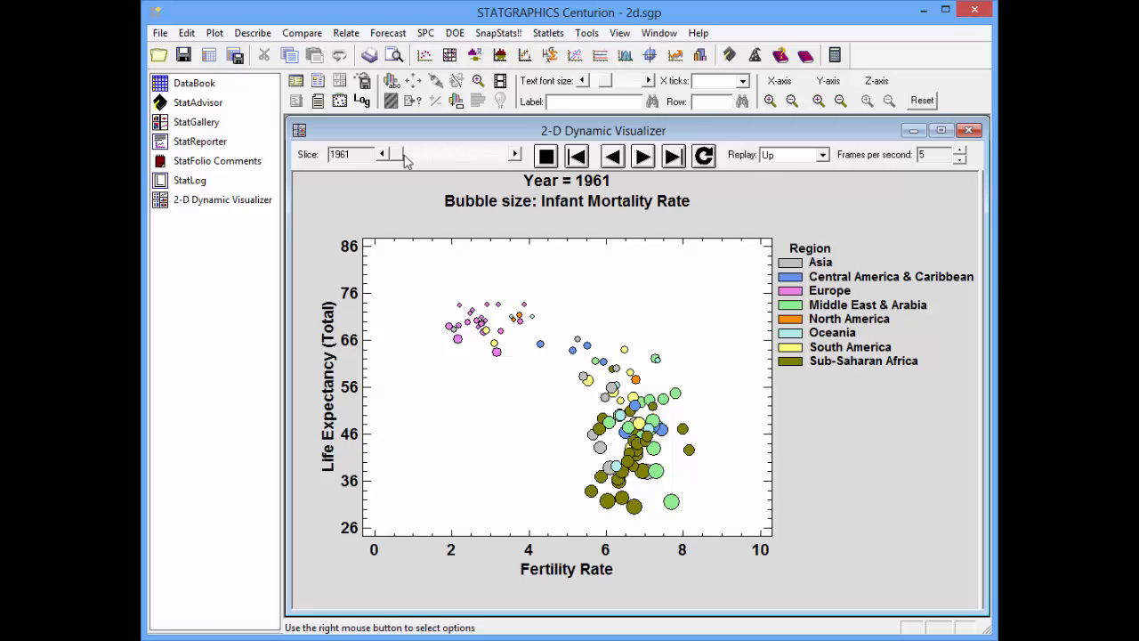
Examine the bubbles' movement by sweeping and animating the year slice between 1961 and 2009, ending back at 1961.
drag(405, 160, 511, 157)
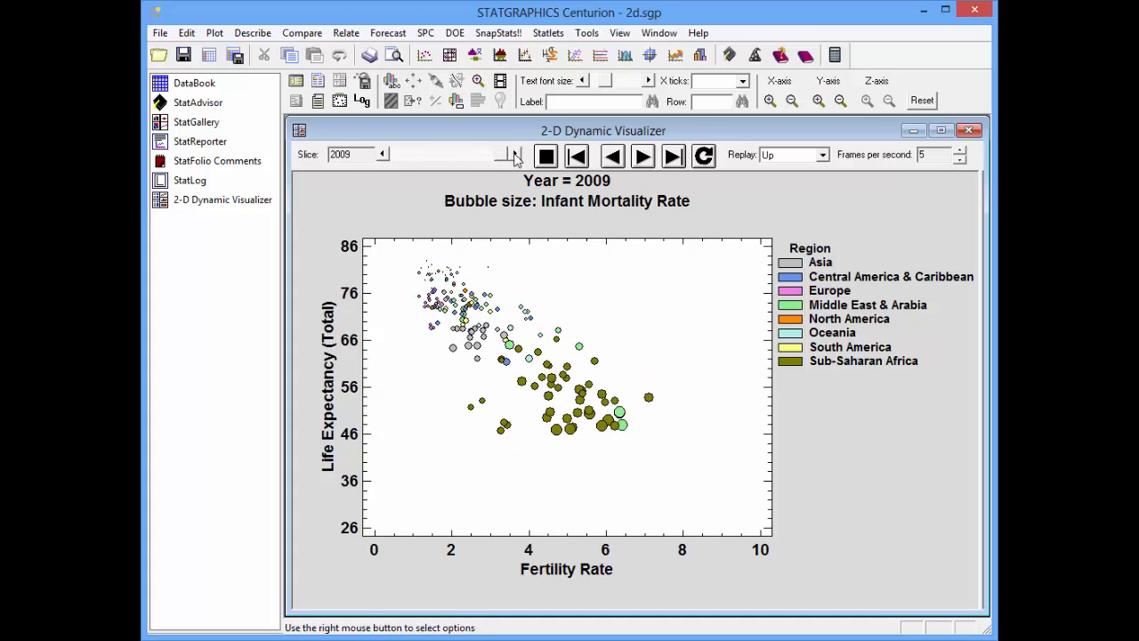
drag(516, 157, 392, 157)
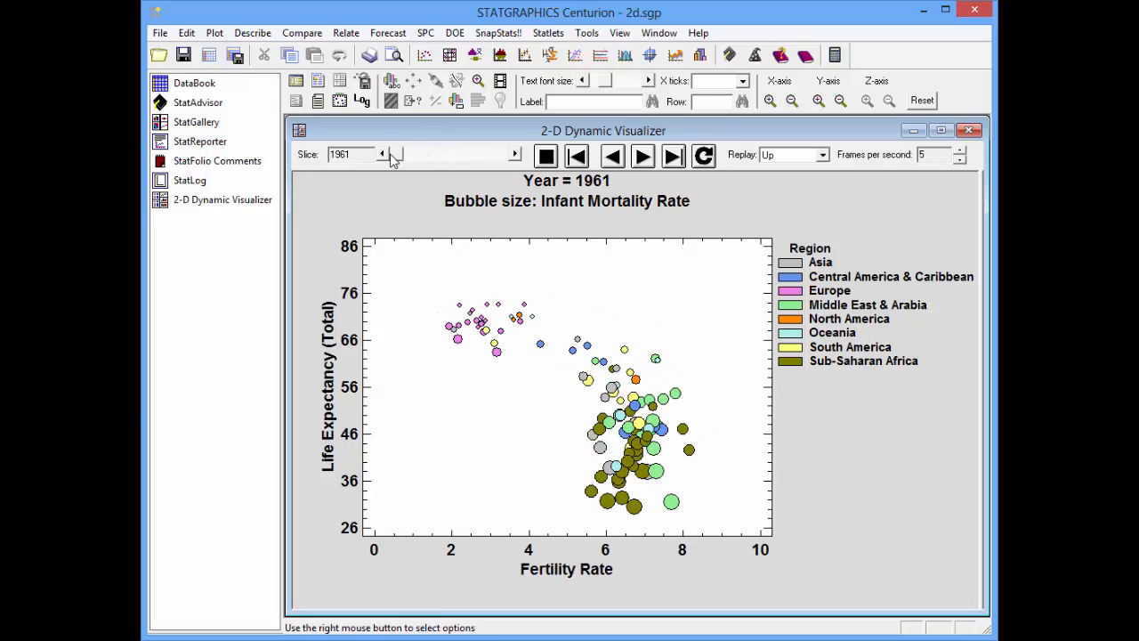
click(645, 158)
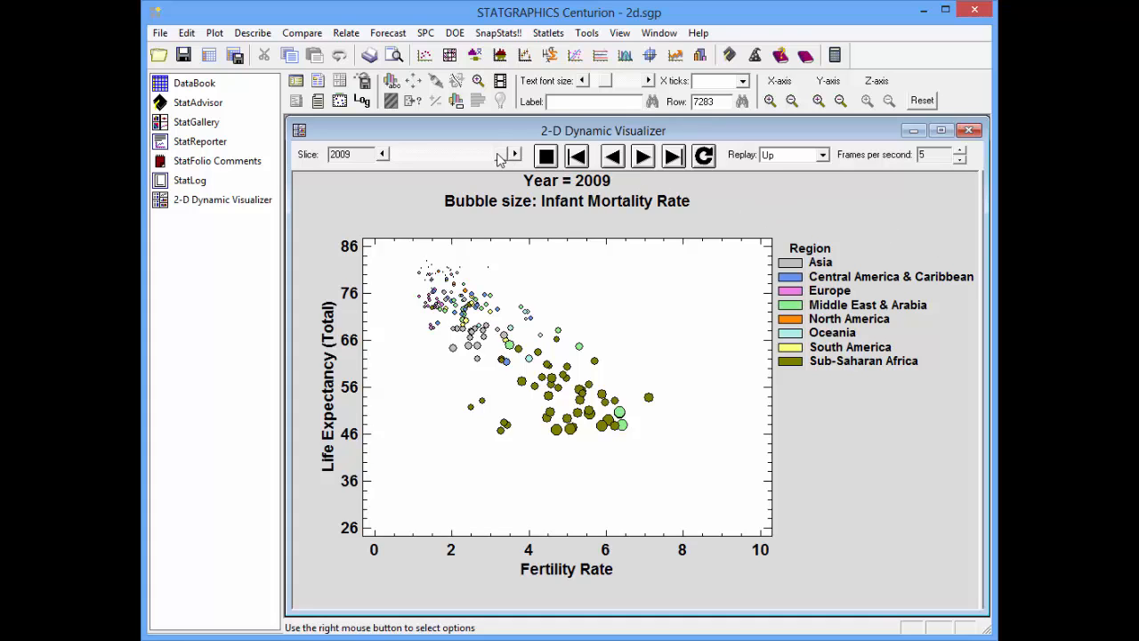
drag(496, 154, 393, 157)
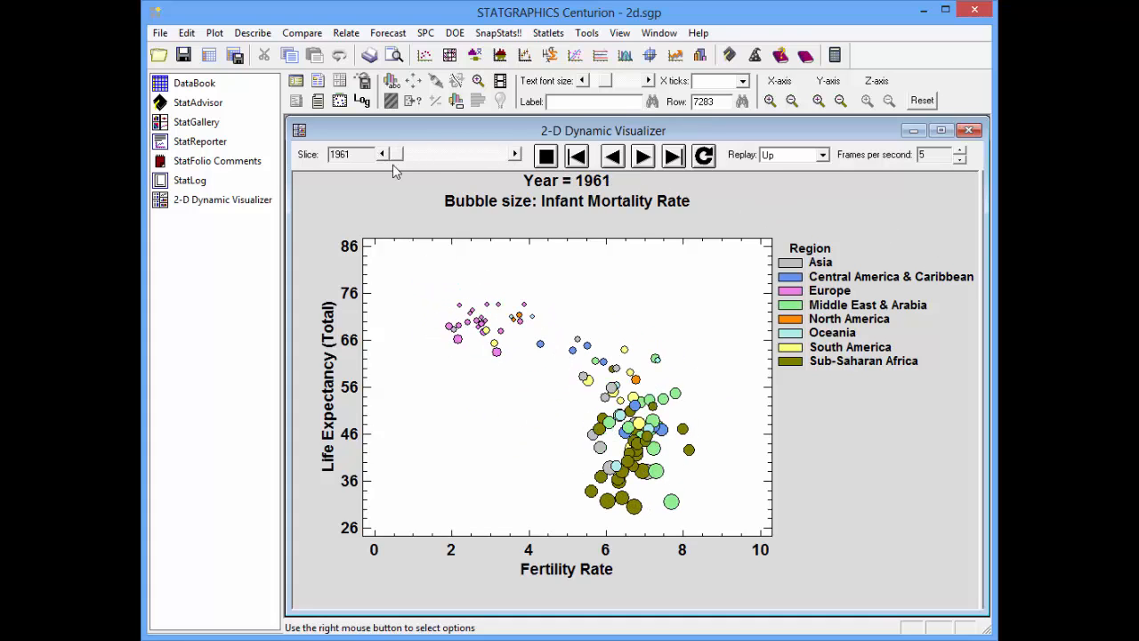
Set the minimum bubble size to 3 in the visualizer's analysis options.
right_click(872, 221)
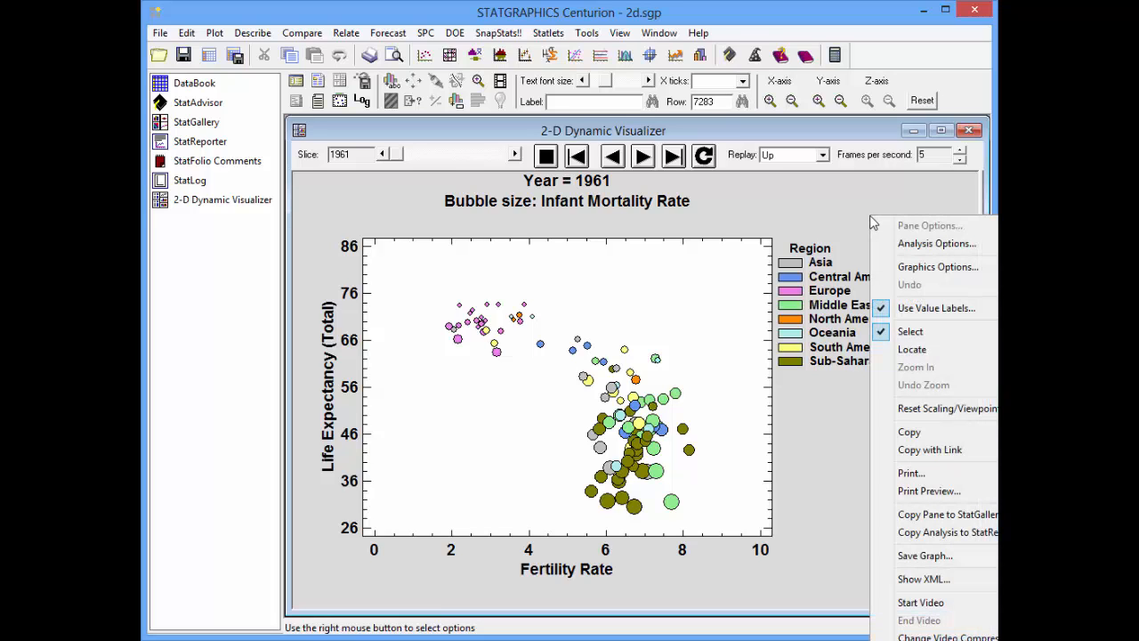
click(911, 246)
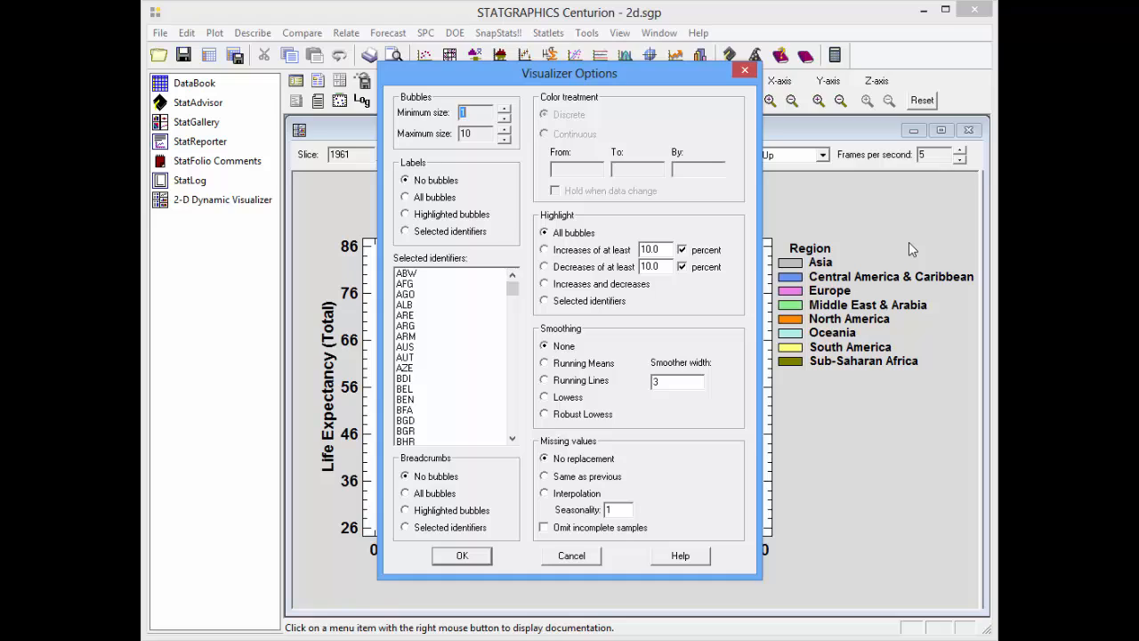
click(505, 109)
Label and highlight only the selected identifiers CHN and VNM, and apply the options.
click(443, 234)
click(513, 441)
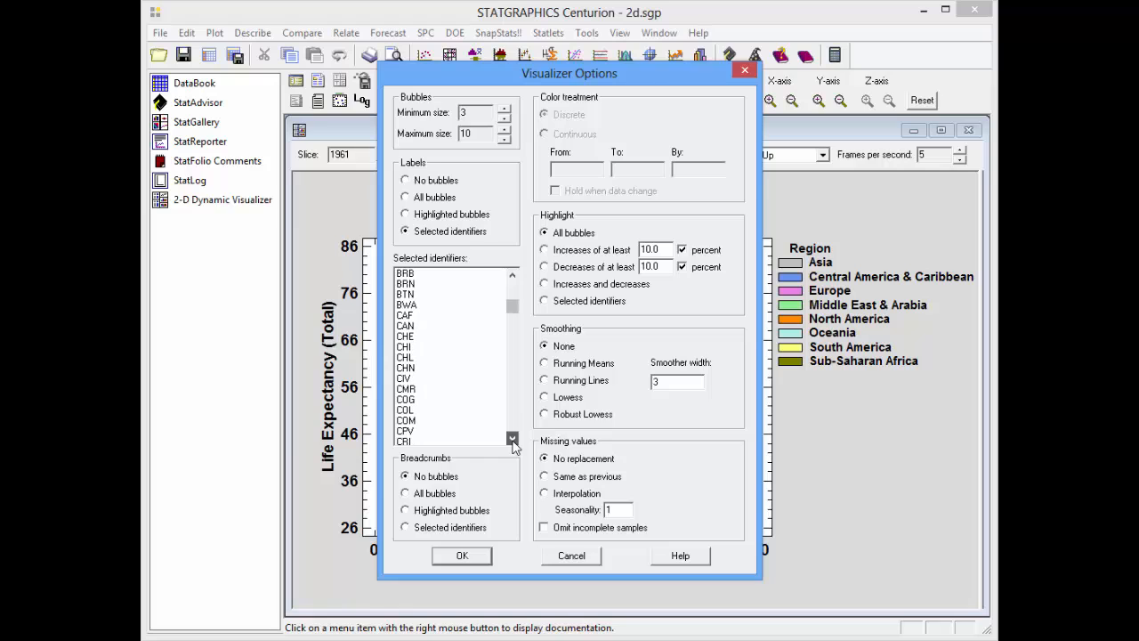
click(423, 368)
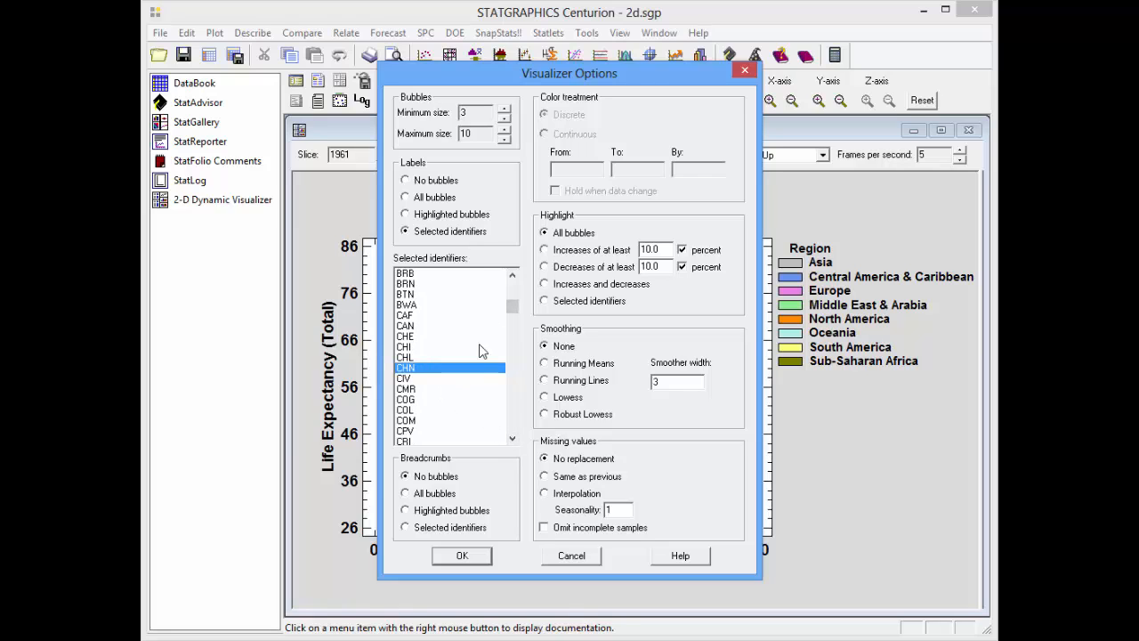
drag(512, 306, 509, 431)
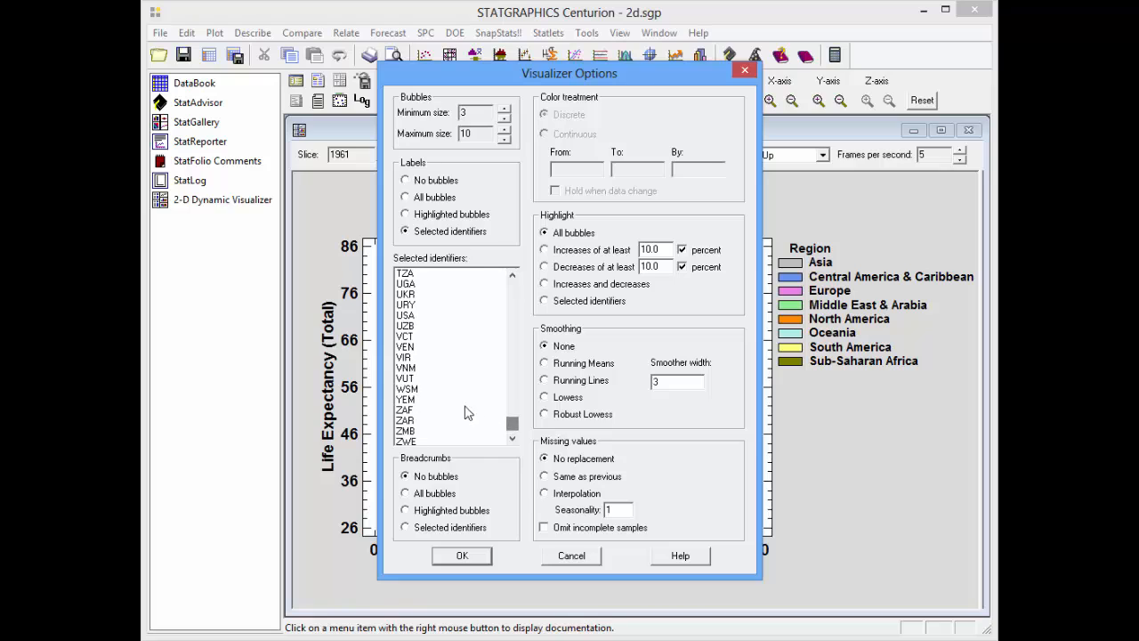
click(410, 368)
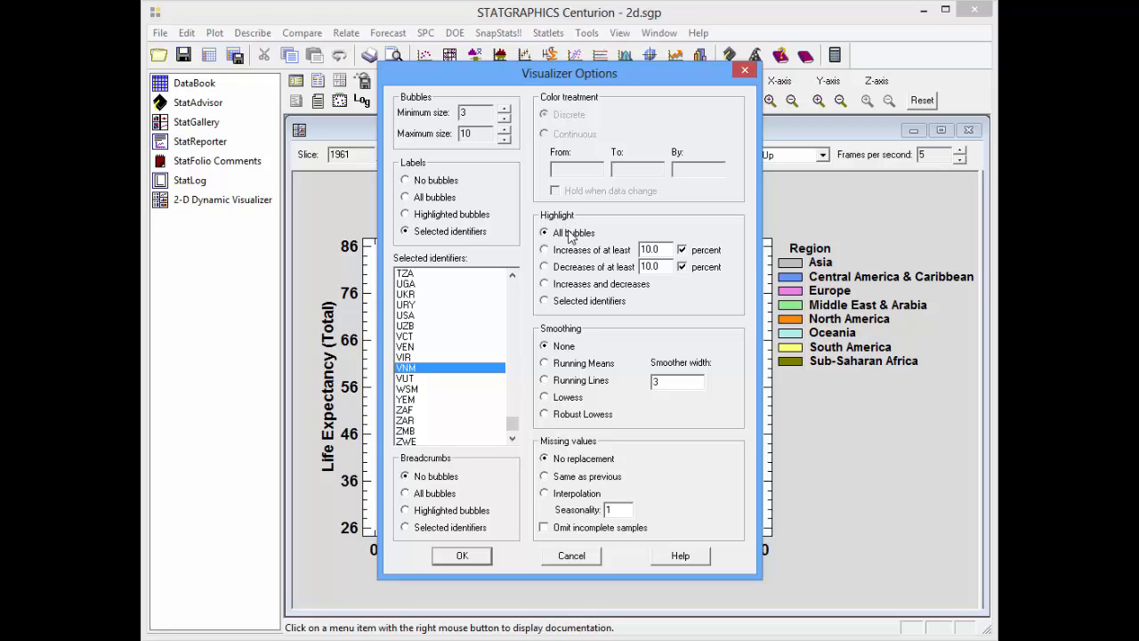
click(563, 304)
click(472, 558)
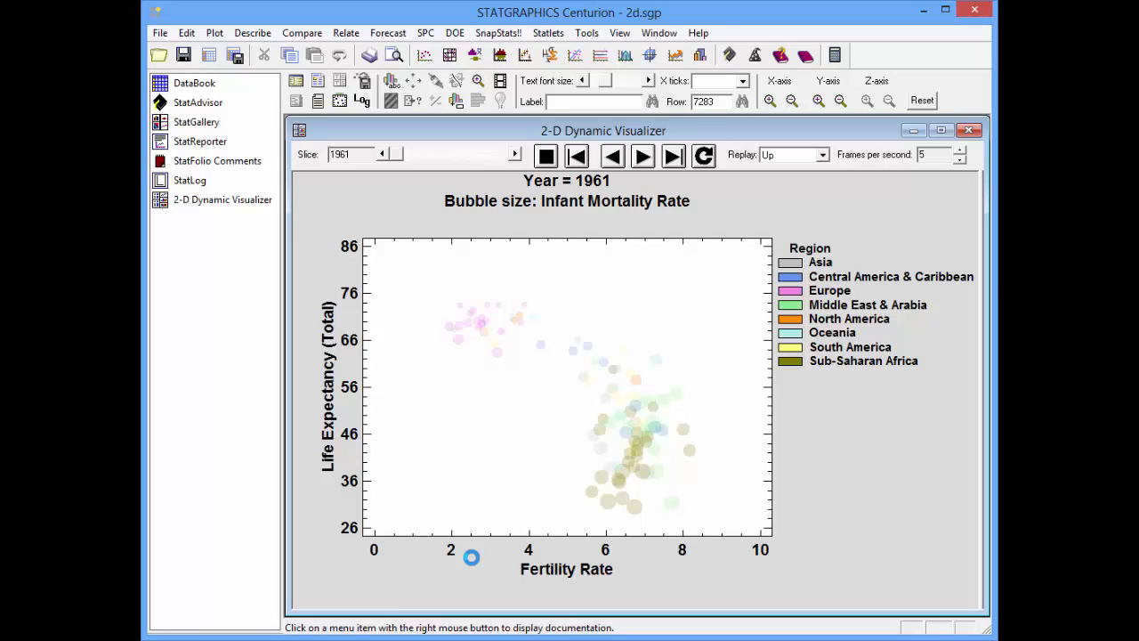
Play the animation through 2009 to follow the CHN and VNM bubbles, and return the slice to 1961.
click(643, 156)
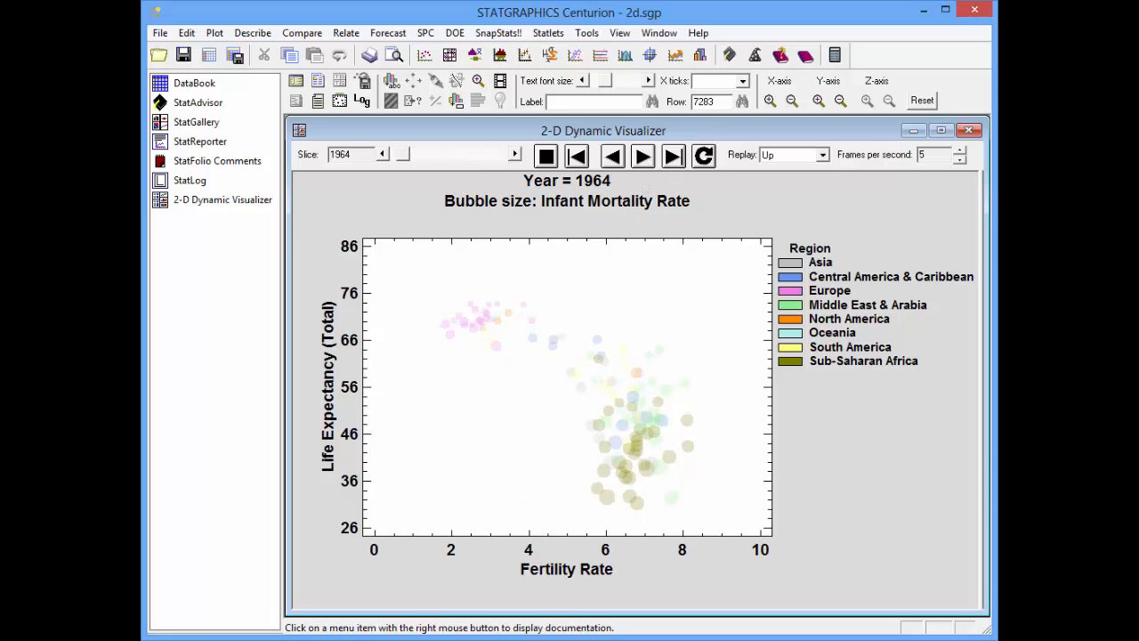
click(586, 353)
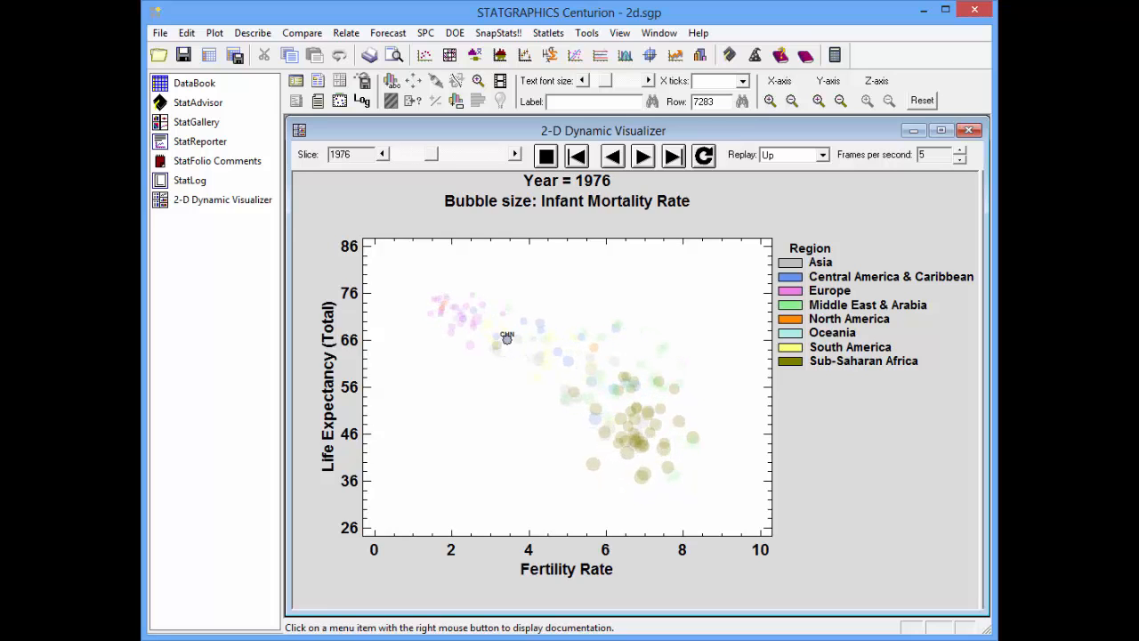
click(580, 386)
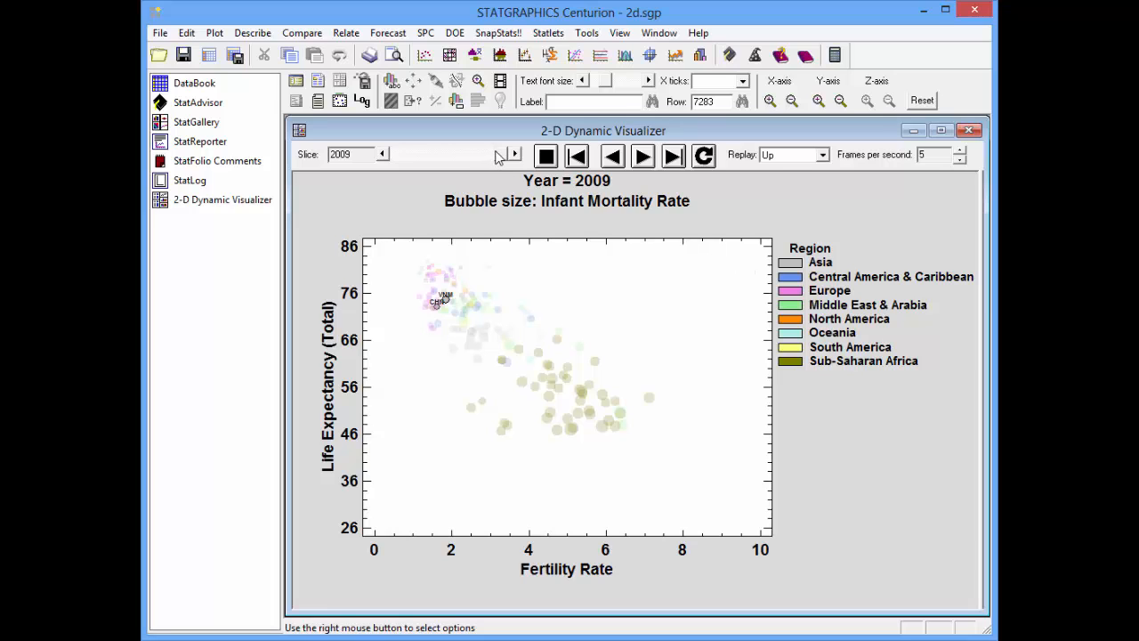
drag(500, 157, 397, 161)
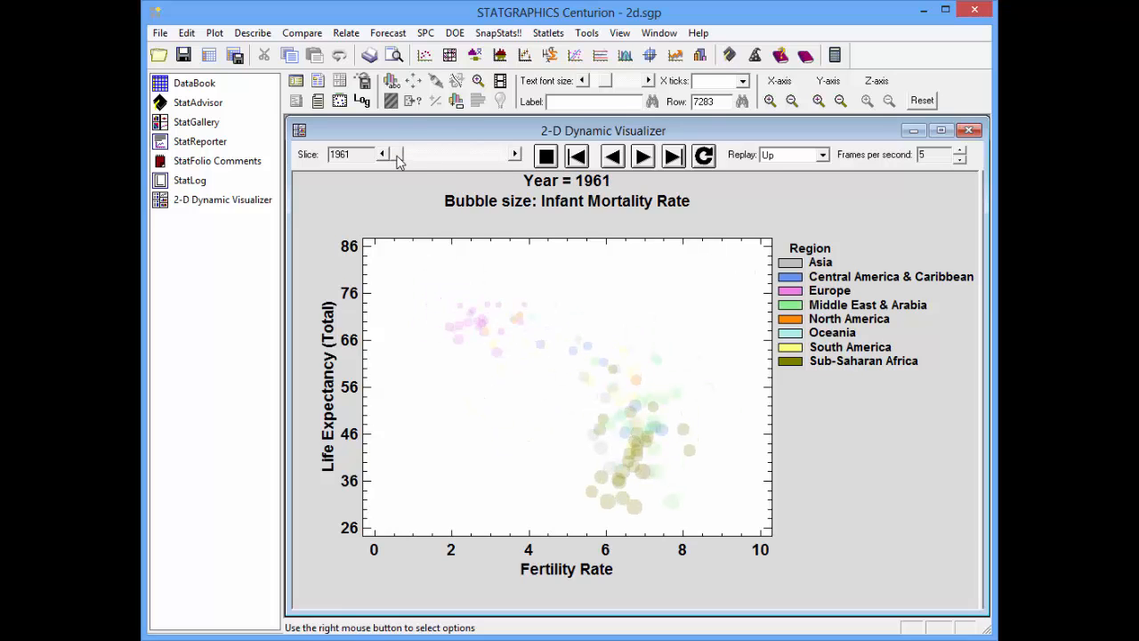
Set labels to no bubbles, highlighting and breadcrumbs to all bubbles, and play the animation from 1961.
right_click(749, 202)
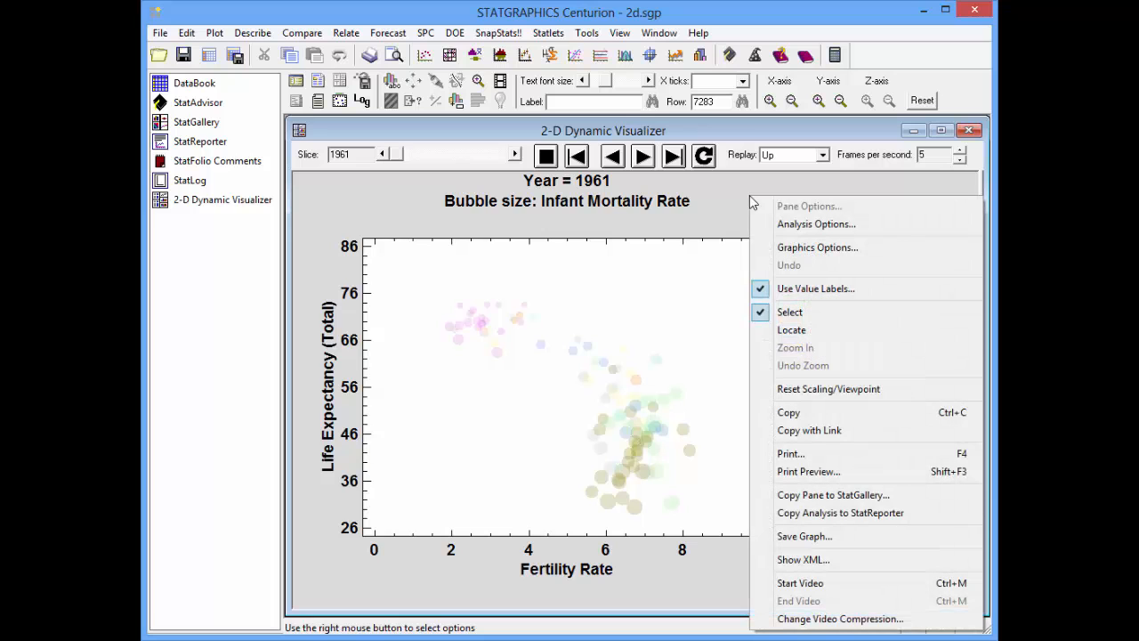
click(782, 230)
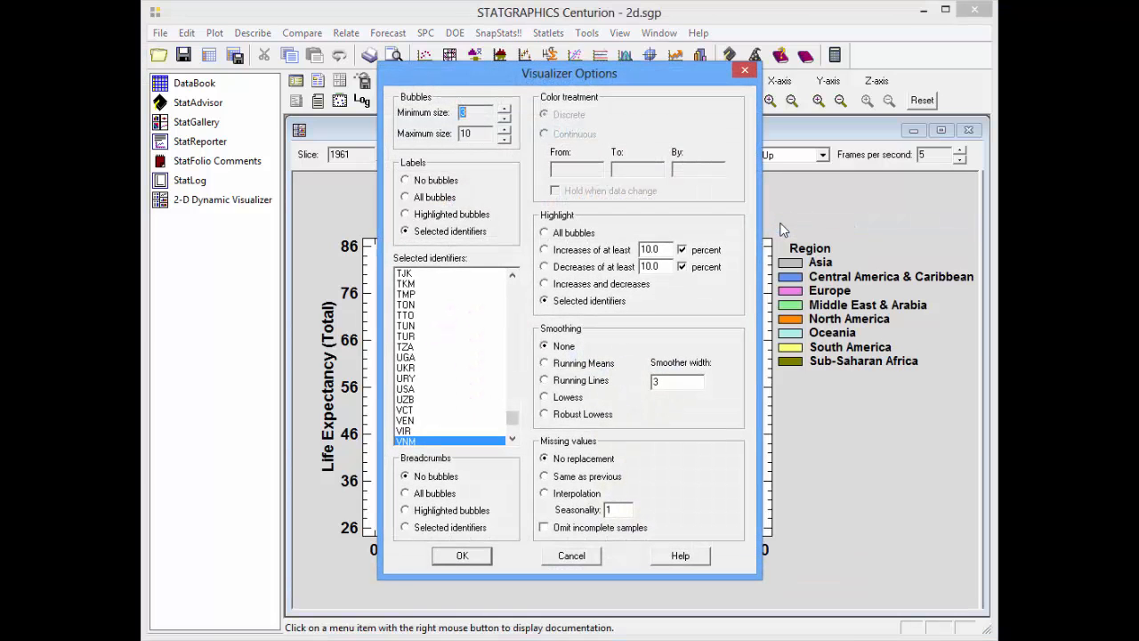
click(429, 184)
click(434, 493)
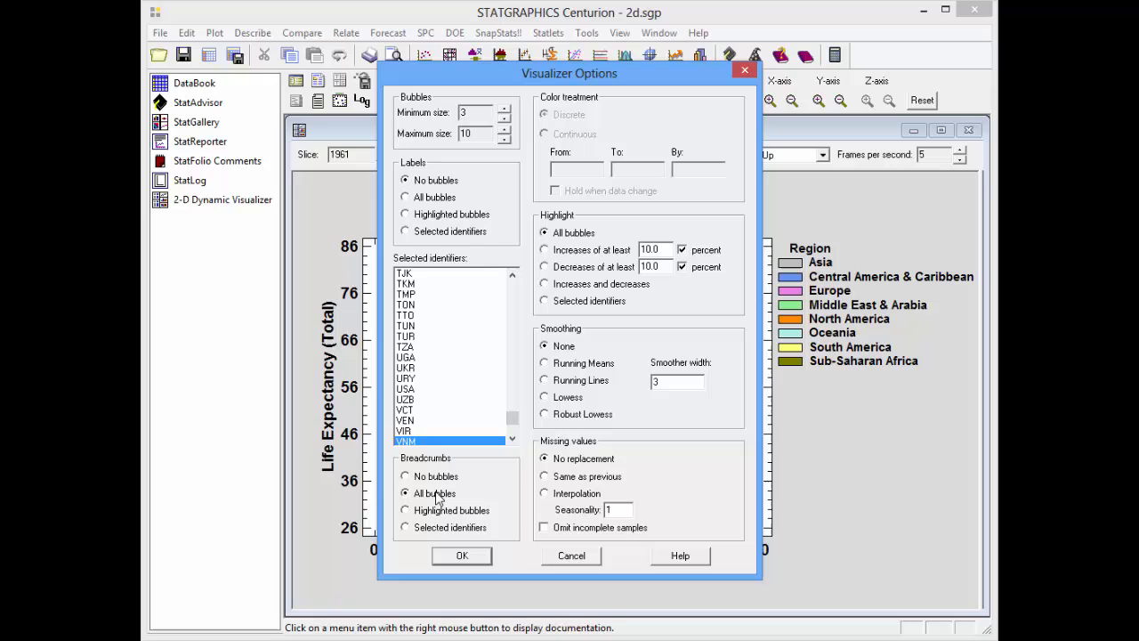
click(469, 556)
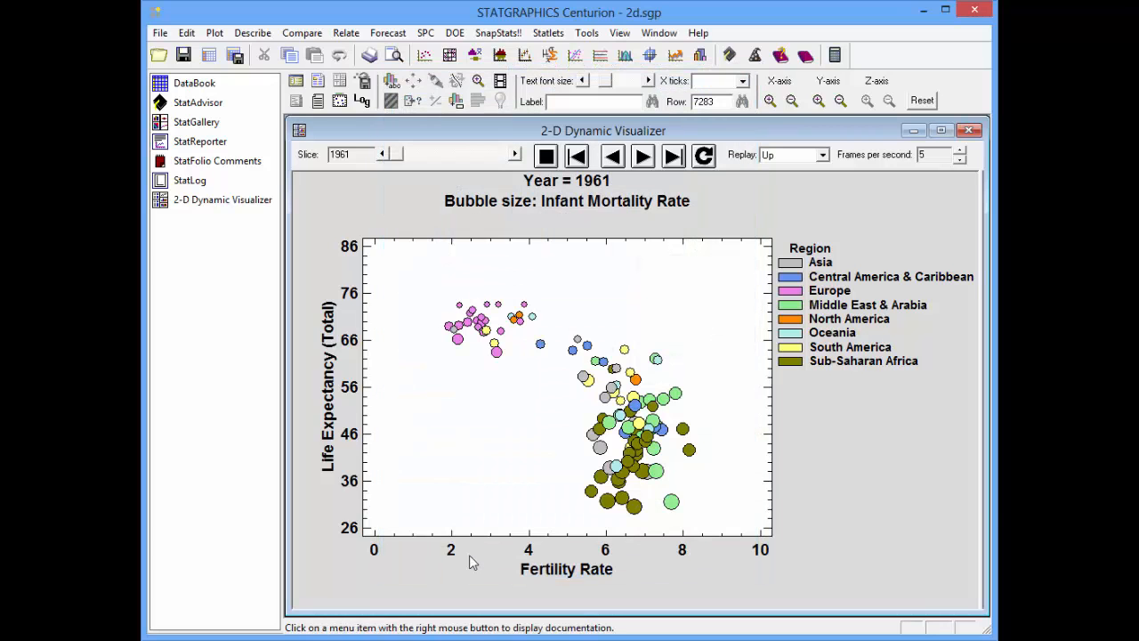
click(643, 156)
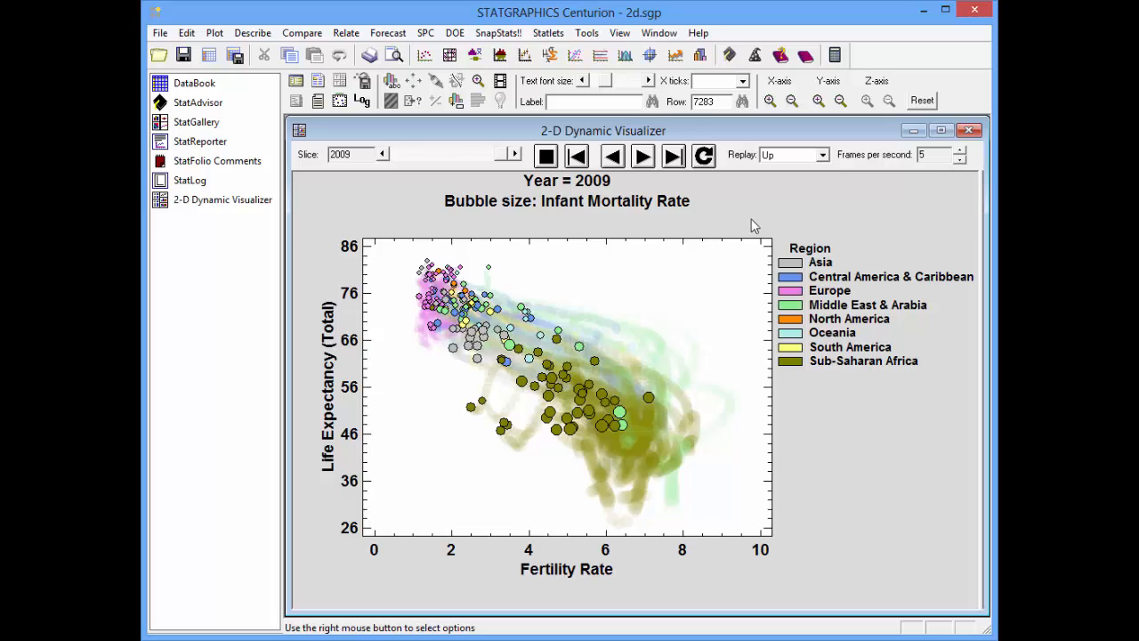
Set missing values to be replaced with Same as previous, and replay the animation from 1961.
right_click(721, 218)
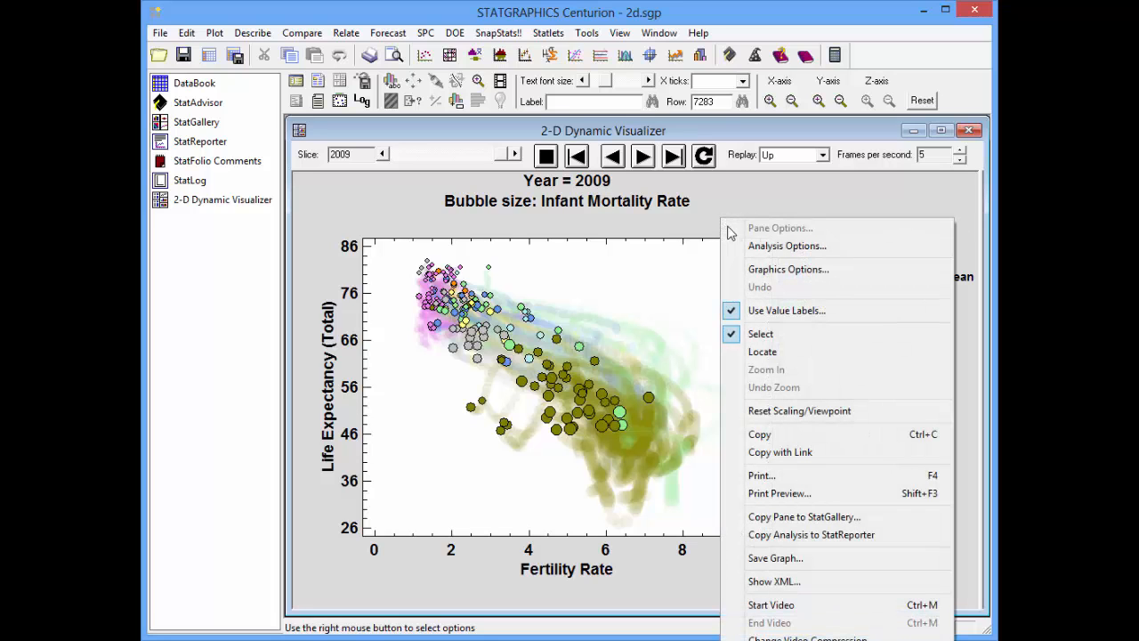
click(758, 247)
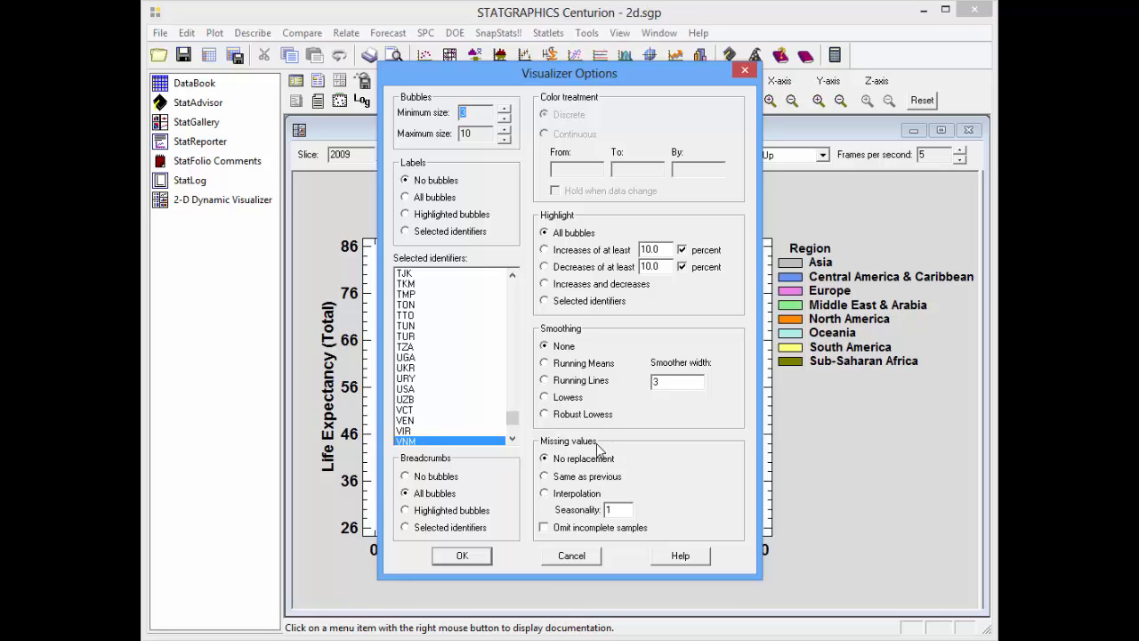
click(563, 479)
click(471, 553)
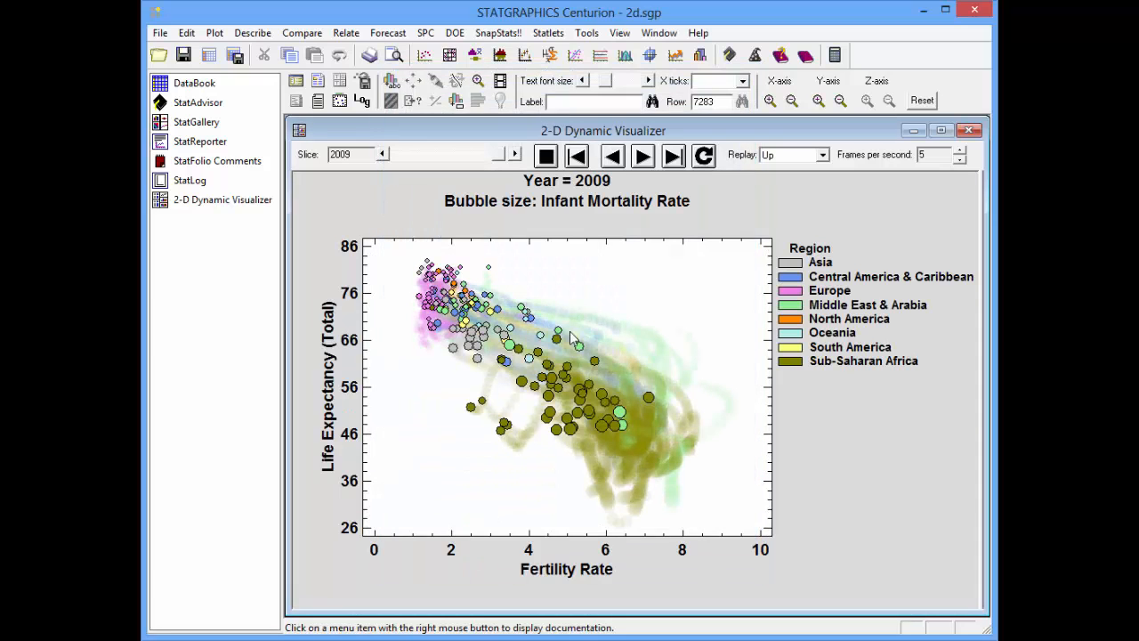
drag(498, 157, 392, 156)
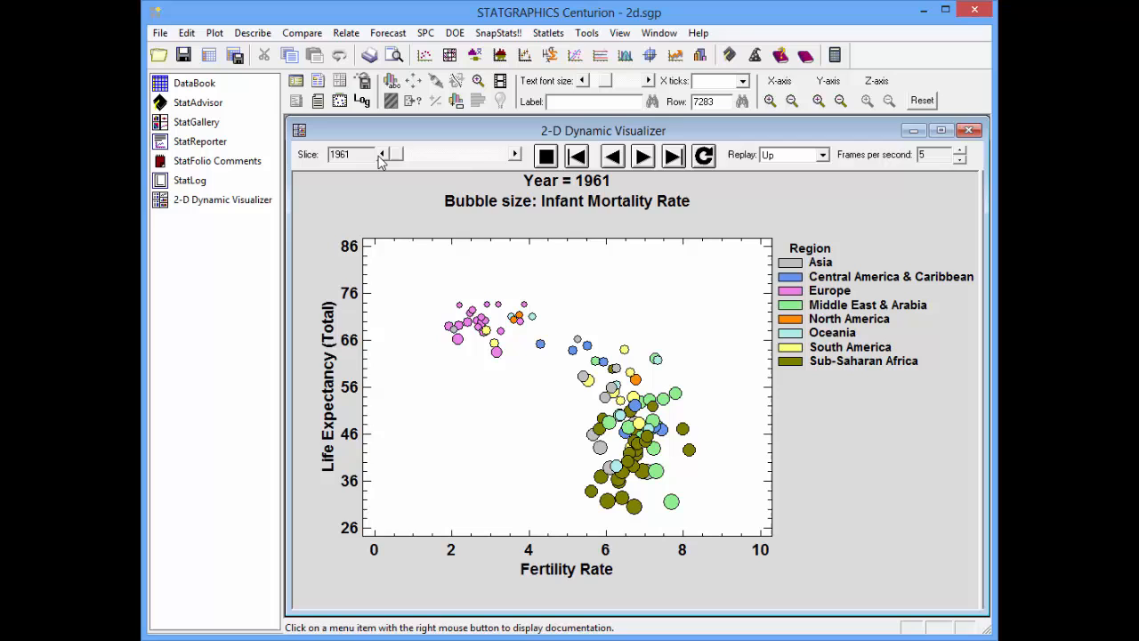
click(643, 156)
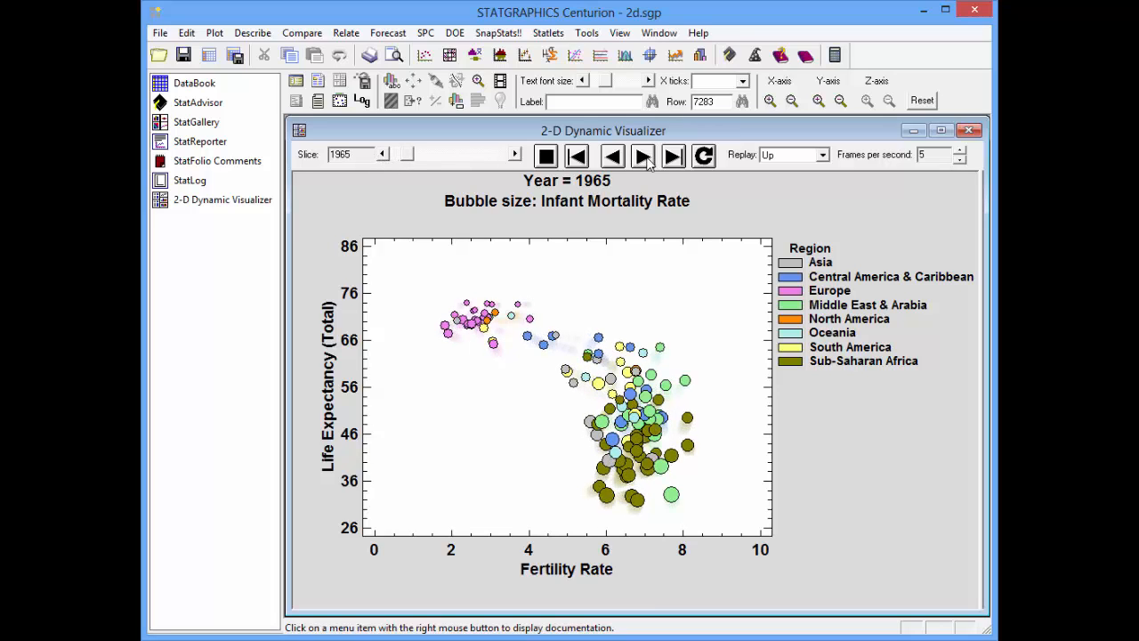